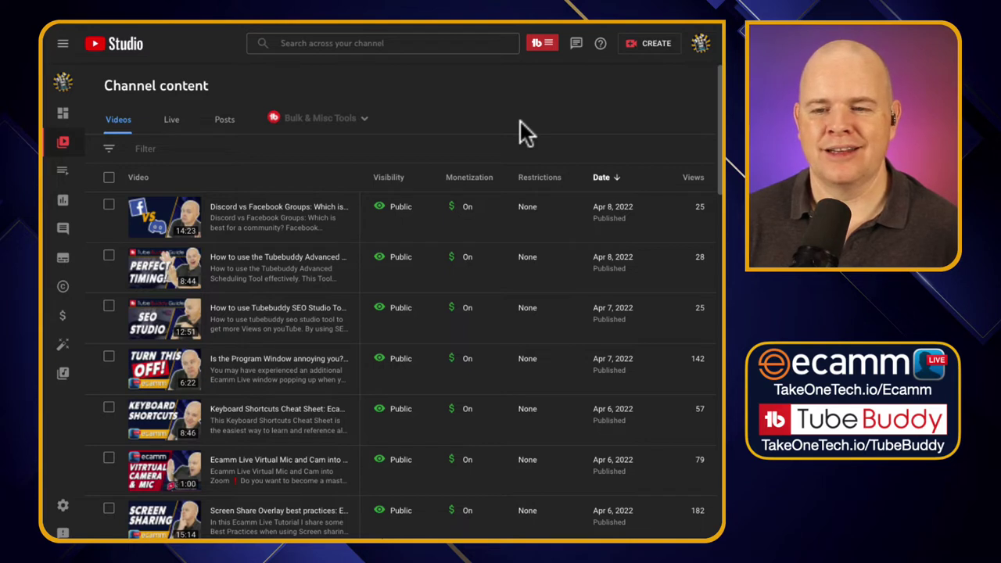
# Step: Open the details of the "Is the Program Window annoying you?" video and highlight the opening text of its description
pyautogui.scroll(-1, 263, 292)
pyautogui.scroll(-2, 263, 293)
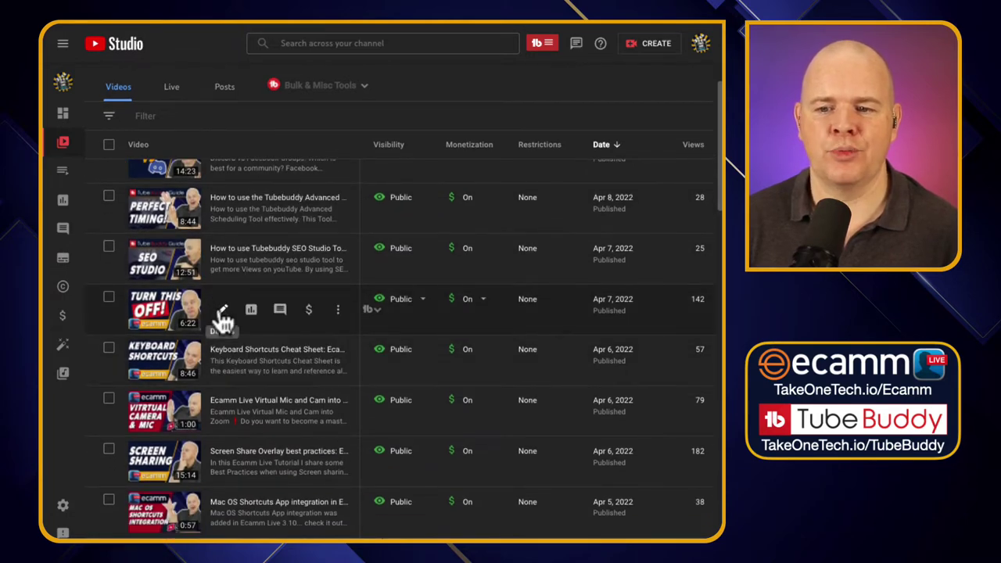
pyautogui.click(223, 312)
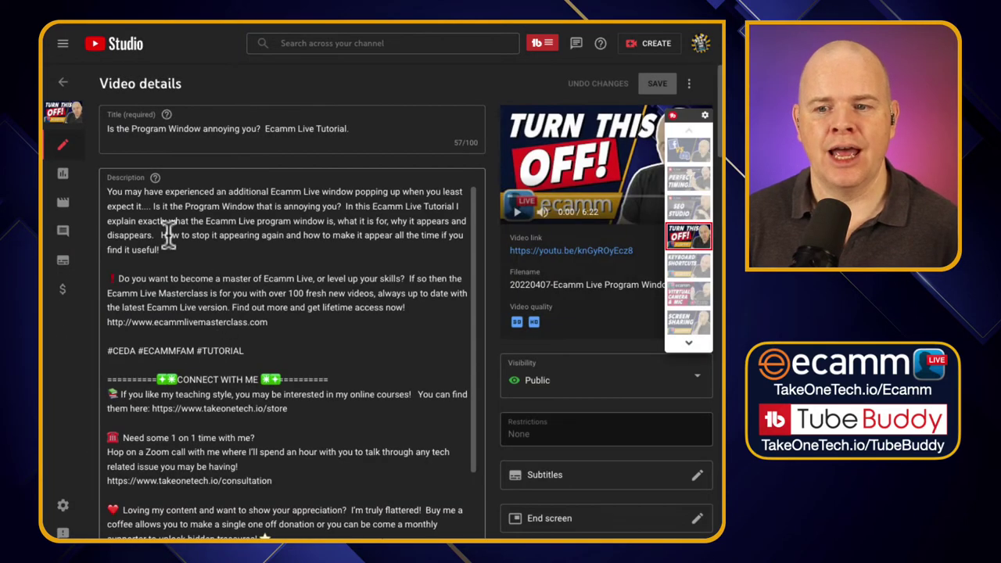
pyautogui.moveTo(125, 191); pyautogui.dragTo(346, 367)
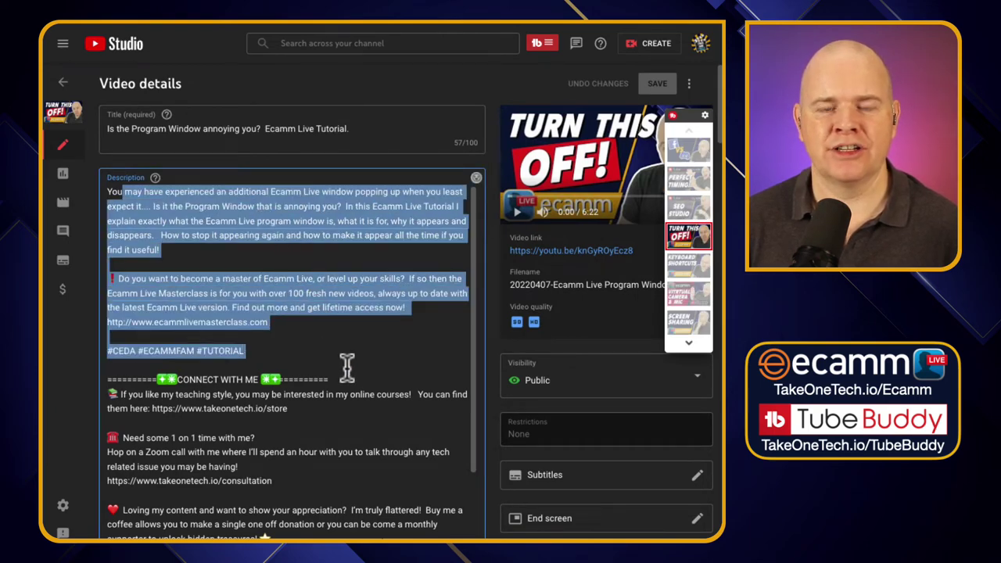
pyautogui.moveTo(111, 367)
pyautogui.mouseDown()
pyautogui.moveTo(321, 438)
pyautogui.moveTo(339, 467)
pyautogui.moveTo(290, 380)
pyautogui.moveTo(92, 358)
pyautogui.moveTo(109, 358)
pyautogui.mouseUp()
# Step: Highlight the 1 on 1 consultation section and the Buy Me a Coffee section in the description
pyautogui.scroll(-1, 311, 465)
pyautogui.scroll(-1, 203, 438)
pyautogui.moveTo(274, 410); pyautogui.dragTo(114, 363)
pyautogui.scroll(-1, 262, 418)
pyautogui.scroll(-1, 262, 419)
pyautogui.moveTo(107, 388); pyautogui.dragTo(304, 437)
pyautogui.scroll(-1, 375, 465)
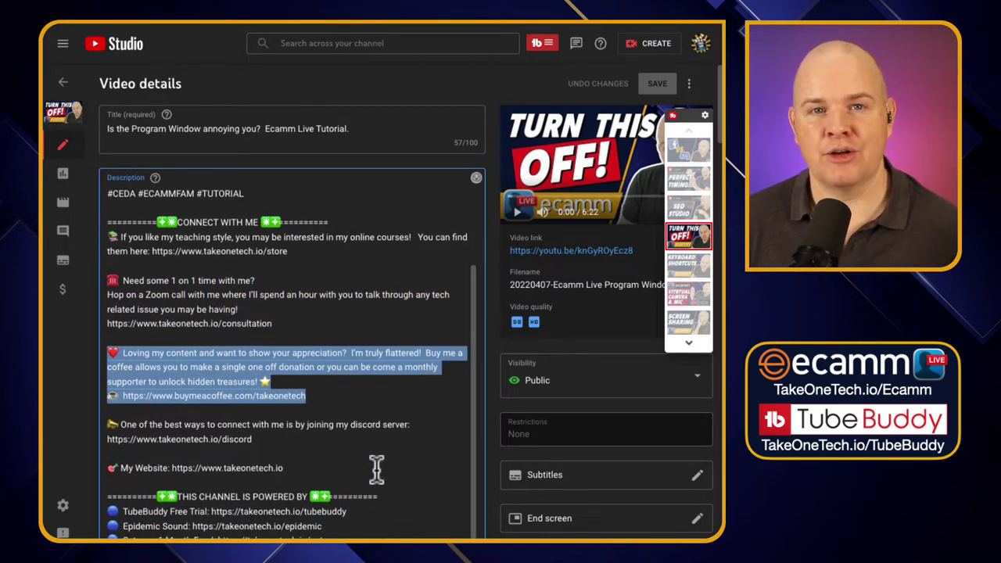
# Step: Review the affiliate and gear links in the rest of the description, highlighting the first three COMPUTER GEAR entries
pyautogui.scroll(-1, 376, 469)
pyautogui.scroll(-3, 376, 469)
pyautogui.scroll(-1, 338, 410)
pyautogui.scroll(-3, 338, 411)
pyautogui.scroll(-3, 339, 410)
pyautogui.scroll(-3, 338, 411)
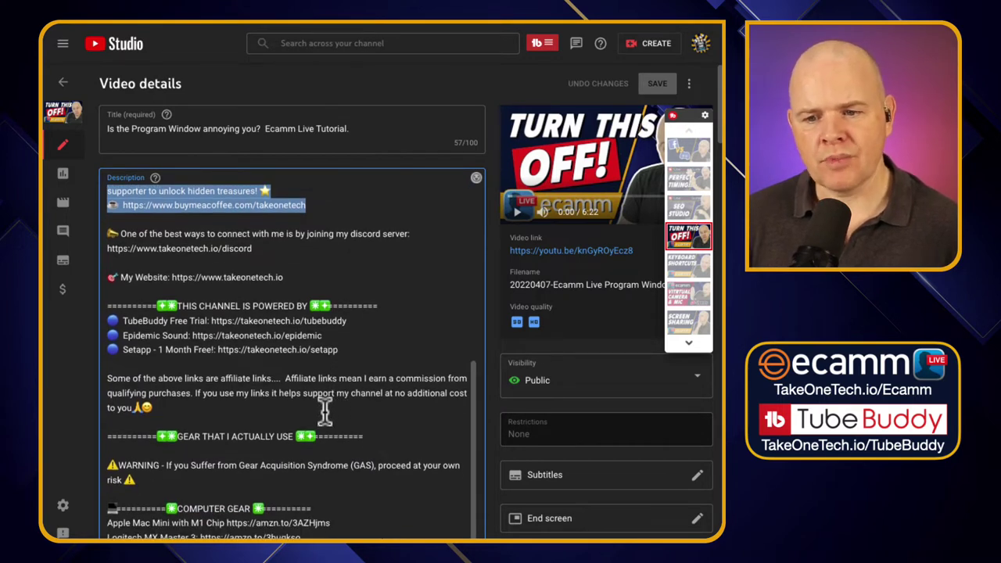
pyautogui.scroll(-3, 192, 430)
pyautogui.scroll(-3, 192, 430)
pyautogui.moveTo(124, 402); pyautogui.dragTo(322, 428)
pyautogui.scroll(3, 316, 425)
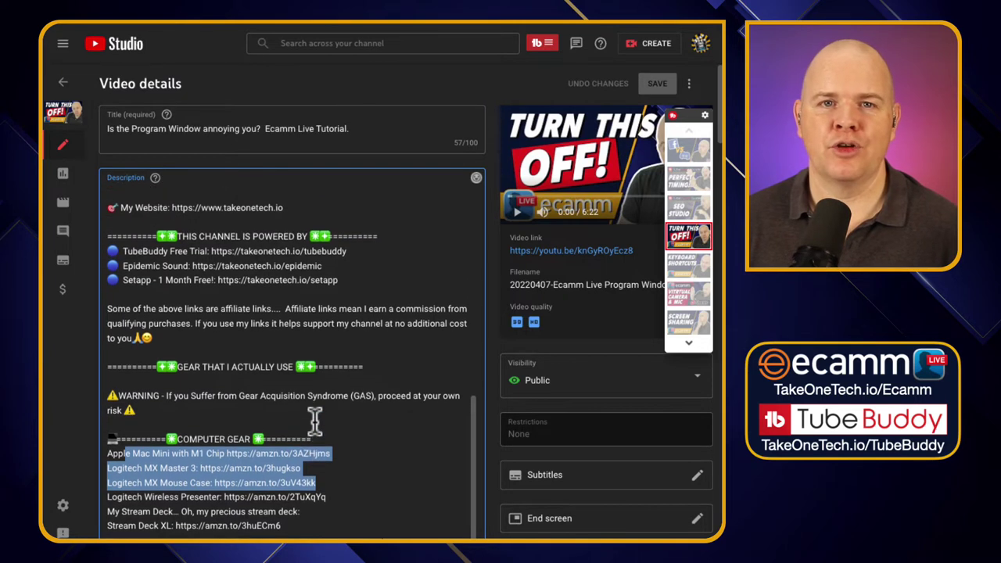
pyautogui.scroll(1, 314, 422)
pyautogui.scroll(4, 157, 280)
pyautogui.scroll(4, 157, 280)
pyautogui.scroll(1, 157, 280)
# Step: Return to the channel content list and open the TubeBuddy bulk Find & Replace Text tool
pyautogui.click(60, 94)
pyautogui.click(364, 125)
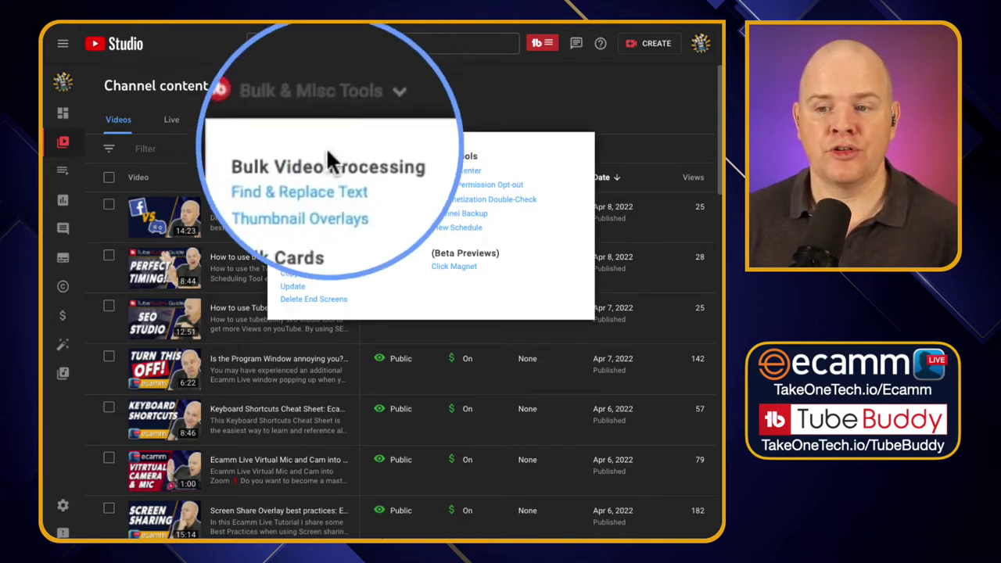
pyautogui.click(320, 174)
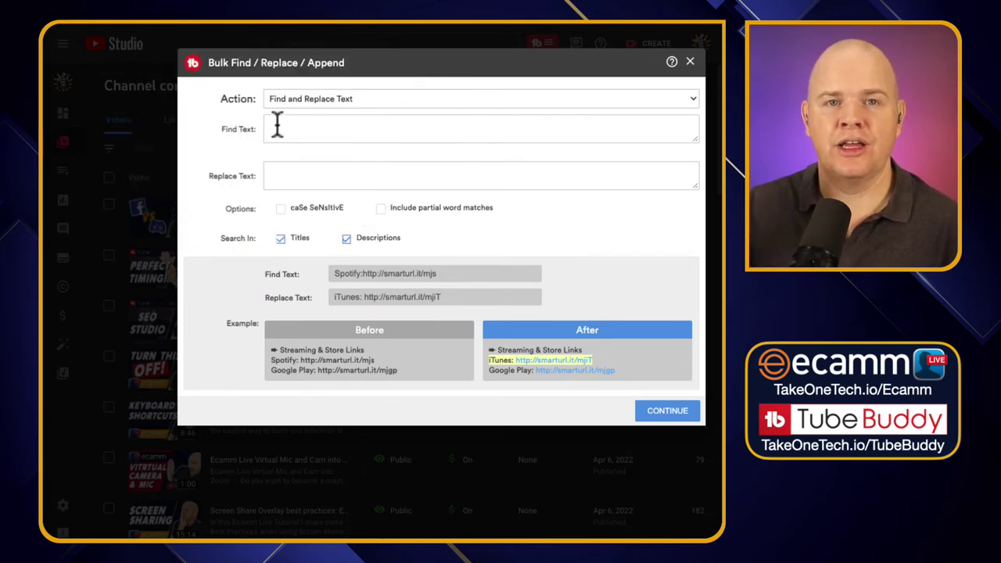
# Step: Examine the Find Text and Replace Text fields and the available bulk actions, leaving Find and Replace Text selected
pyautogui.click(295, 129)
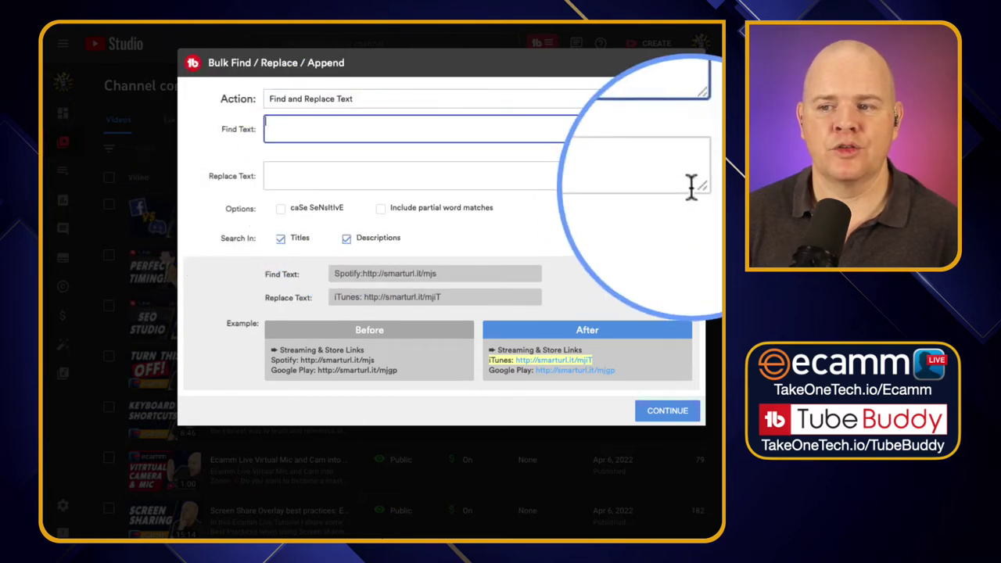
pyautogui.moveTo(699, 188)
pyautogui.mouseDown()
pyautogui.moveTo(688, 305)
pyautogui.moveTo(701, 494)
pyautogui.moveTo(686, 250)
pyautogui.moveTo(699, 190)
pyautogui.mouseUp()
pyautogui.click(275, 170)
pyautogui.rightClick(280, 240)
pyautogui.click(469, 219)
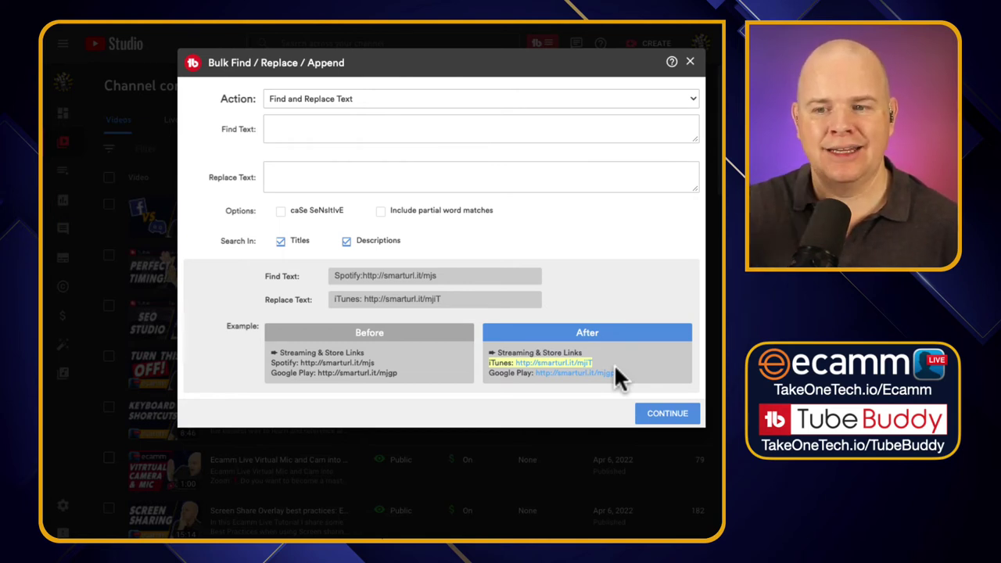
pyautogui.click(398, 102)
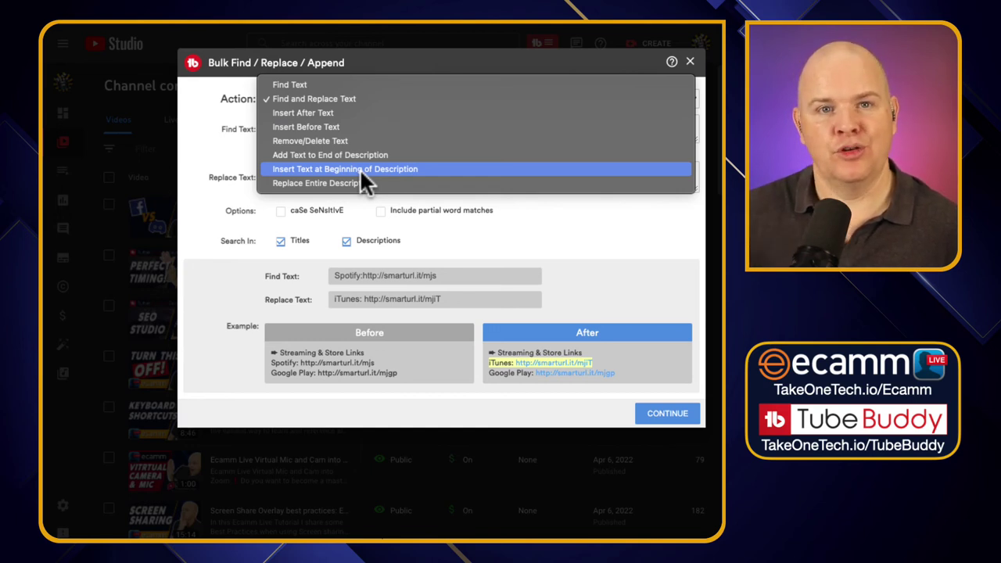
pyautogui.click(579, 246)
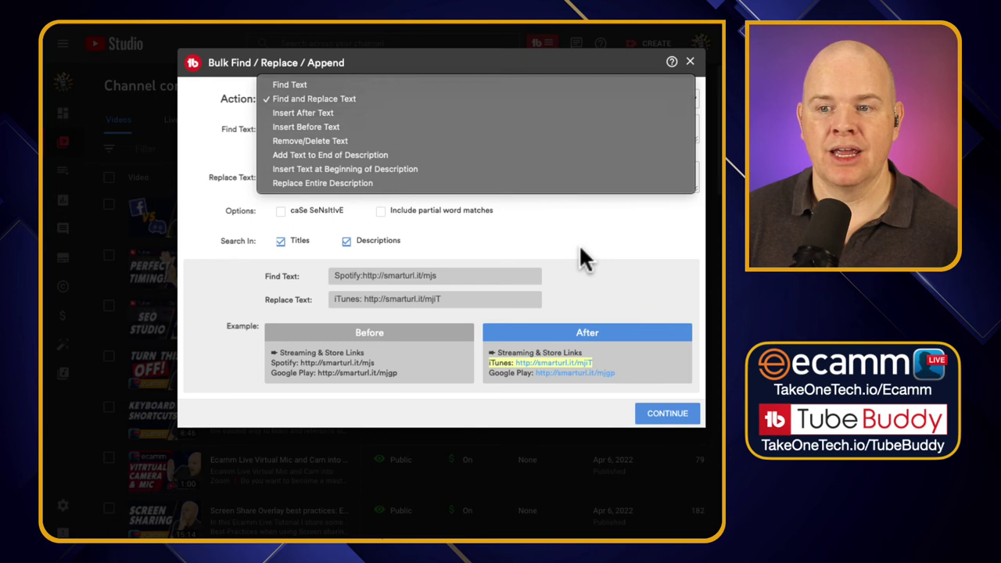